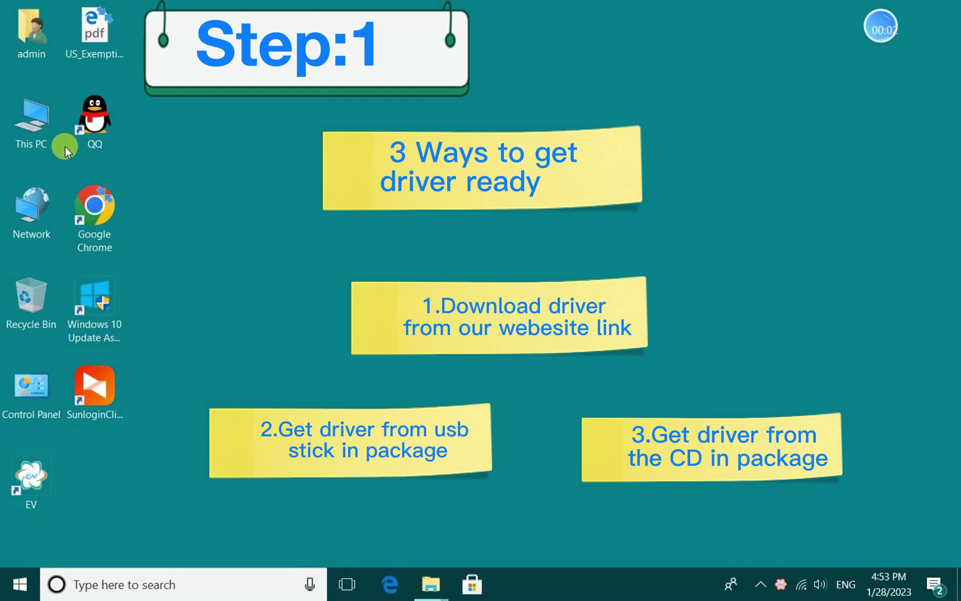
# - Navigate from This PC through Downloads › wifi6 driver › Win 10-11 into the RTLWlanU folder
pyautogui.doubleClick(43, 123)
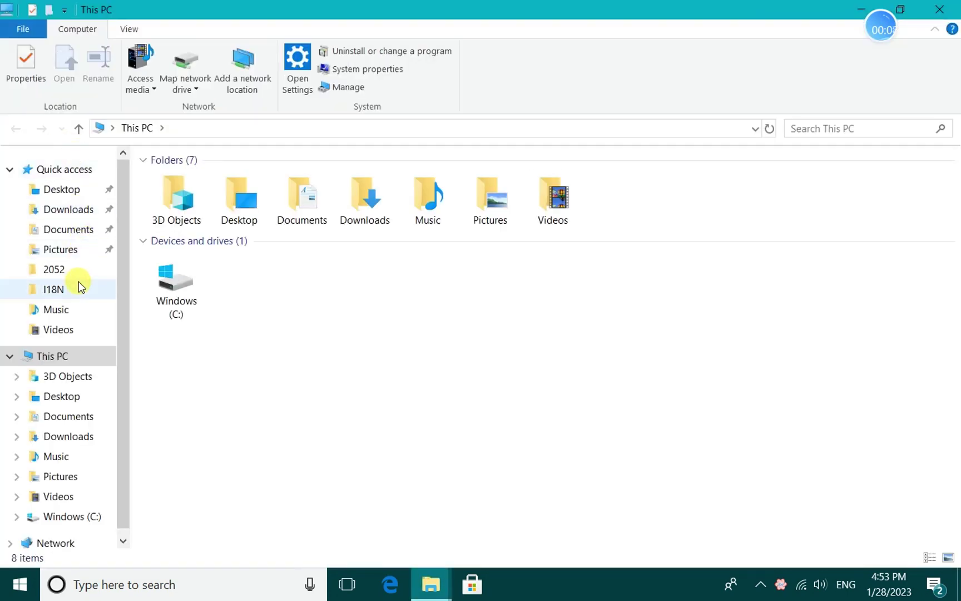
pyautogui.click(82, 210)
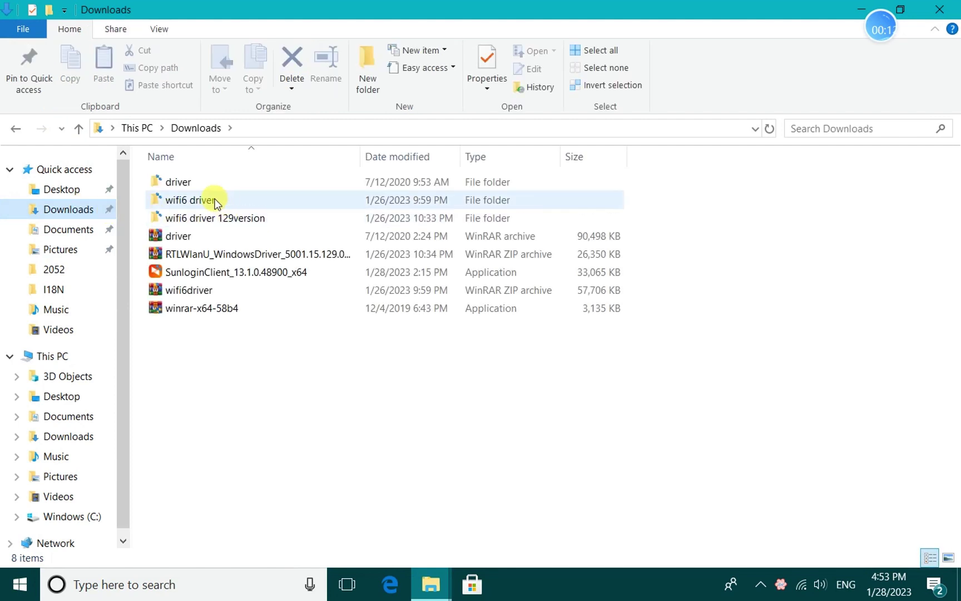
pyautogui.moveTo(190, 199)
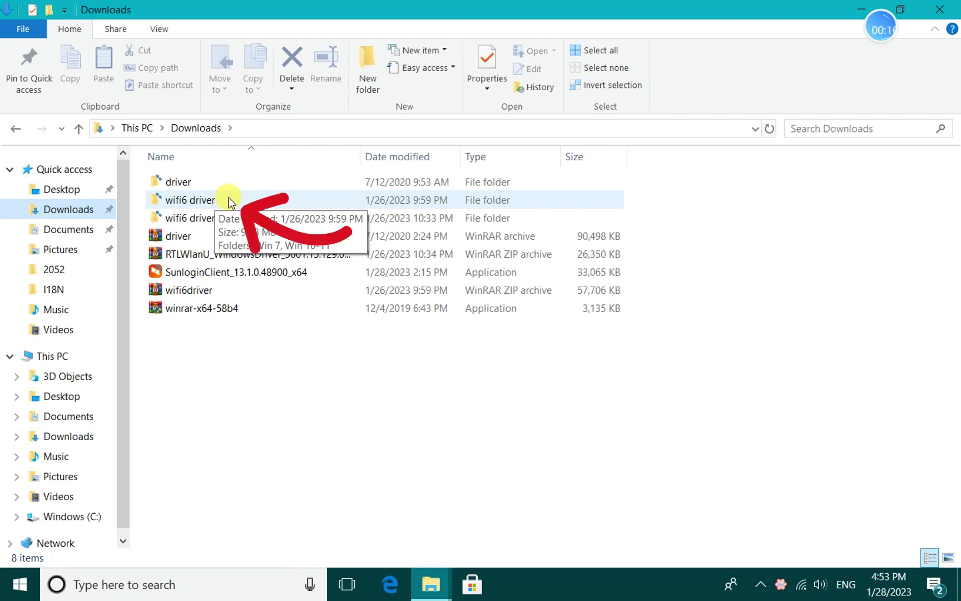
pyautogui.click(229, 199)
pyautogui.doubleClick(231, 200)
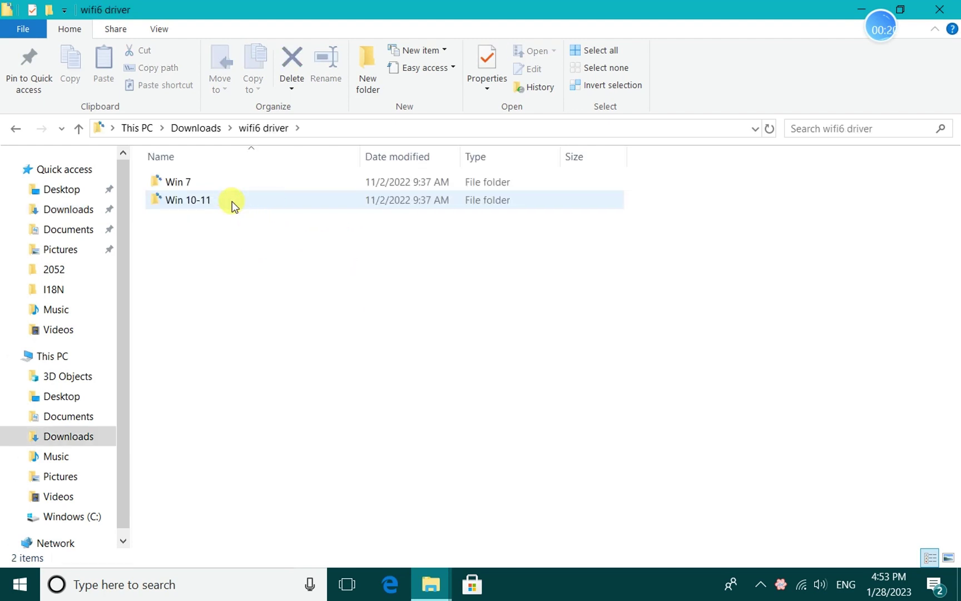
pyautogui.doubleClick(231, 203)
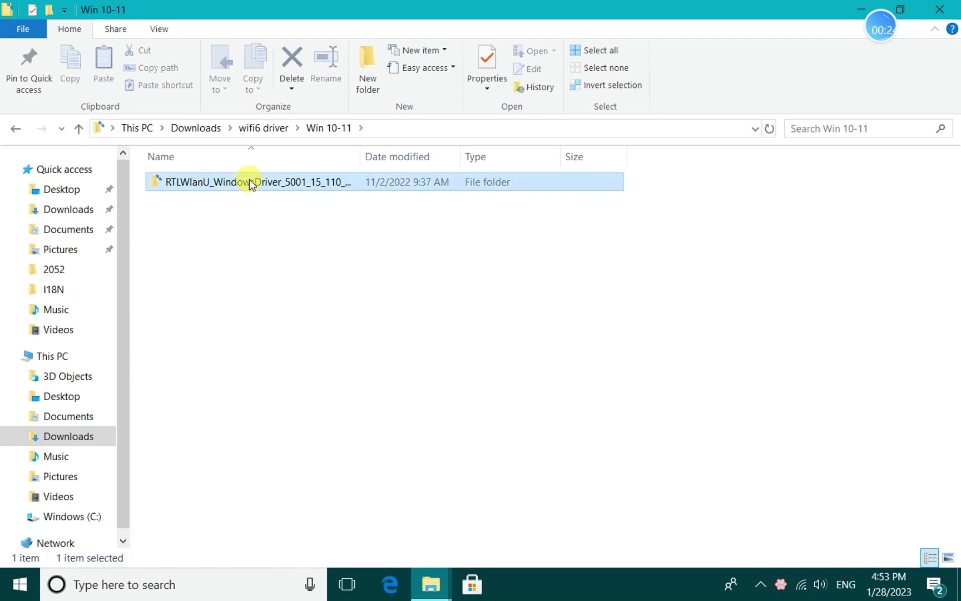
pyautogui.doubleClick(250, 182)
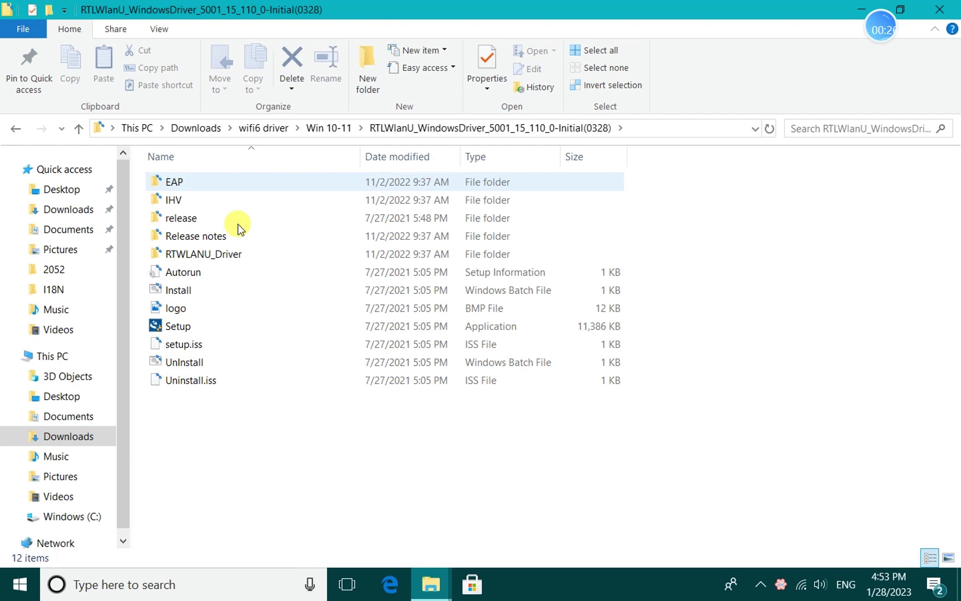
# - Launch Realtek Setup as administrator and finish the driver install, restarting the PC
pyautogui.rightClick(190, 325)
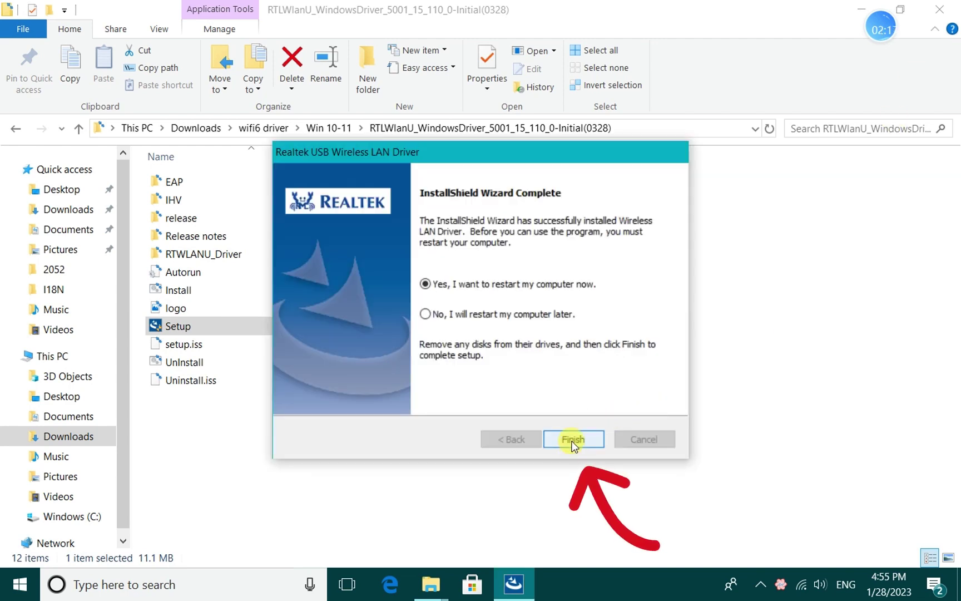
pyautogui.click(572, 441)
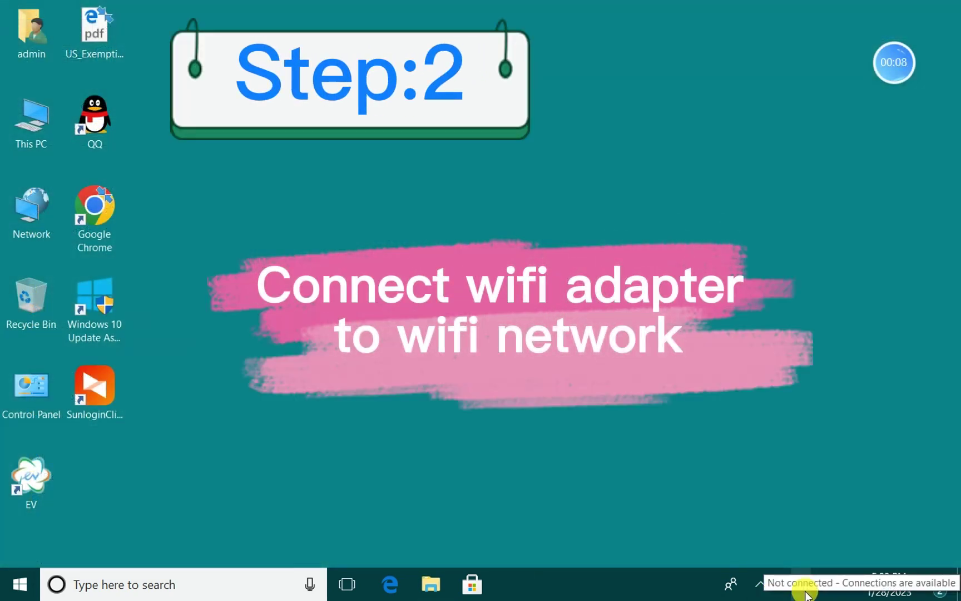
# - List networks for the Wi-Fi 2 adapter and select CMCC-bQ63-5G with Connect automatically ticked
pyautogui.click(805, 590)
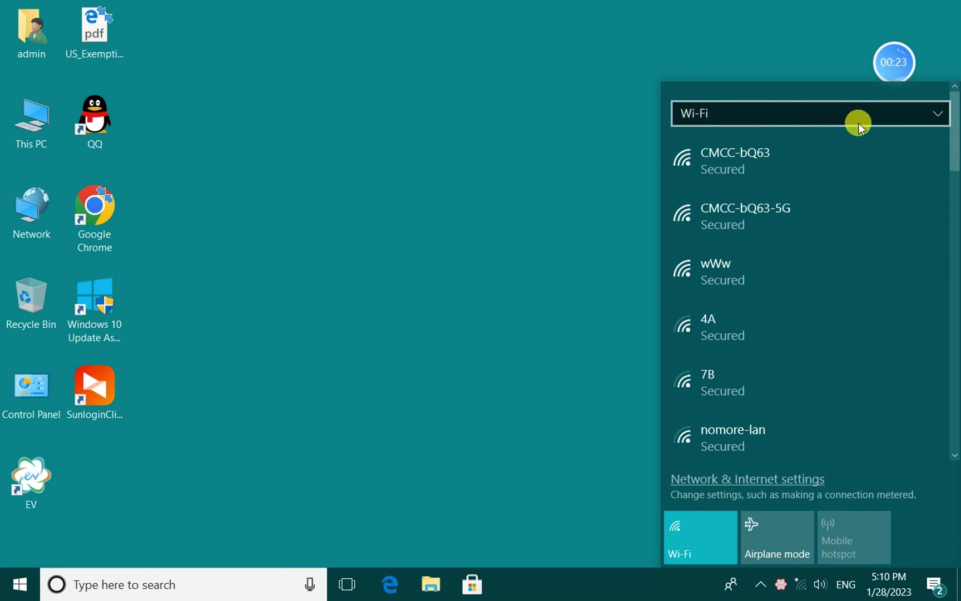
pyautogui.click(940, 117)
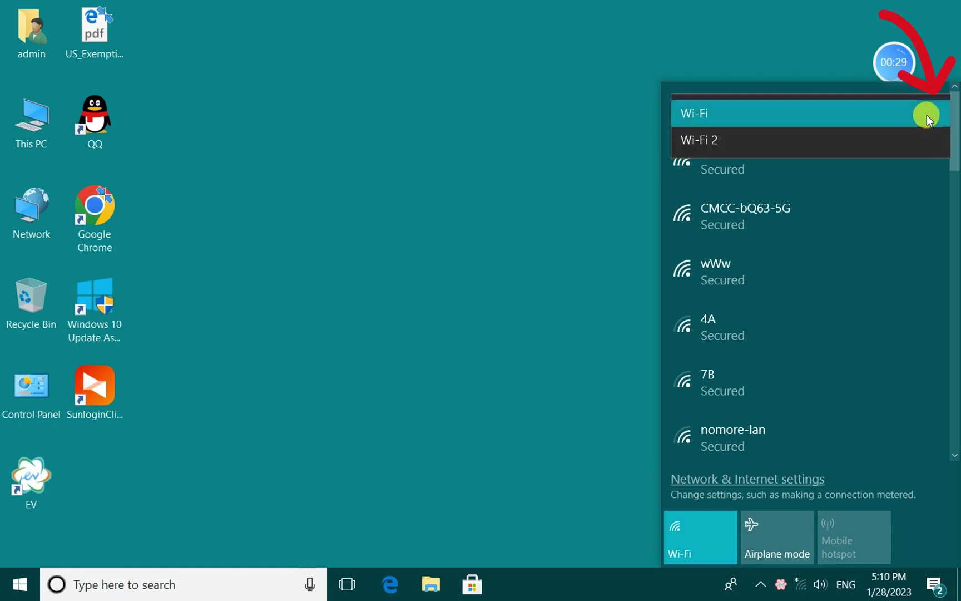
pyautogui.click(747, 138)
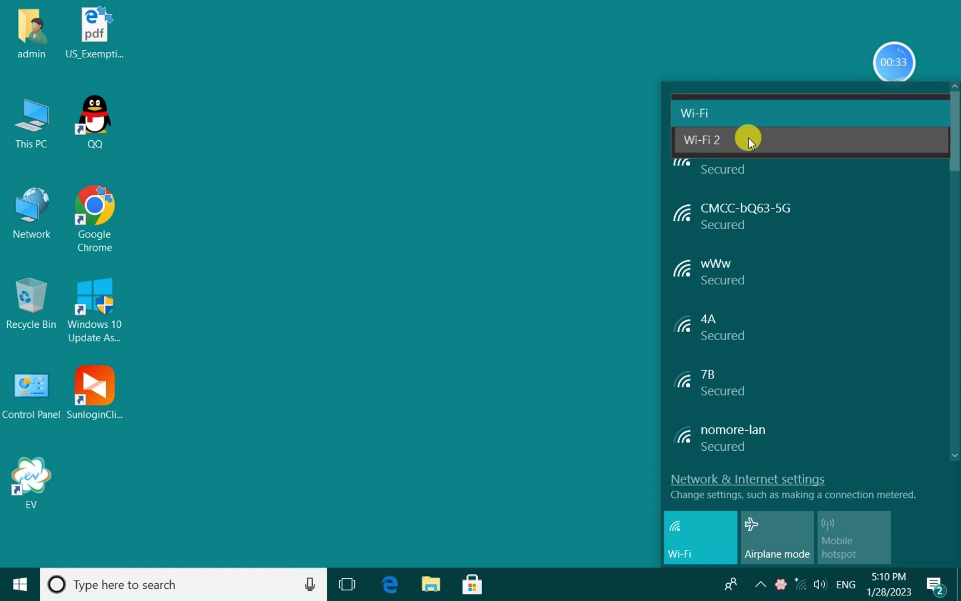
pyautogui.click(749, 137)
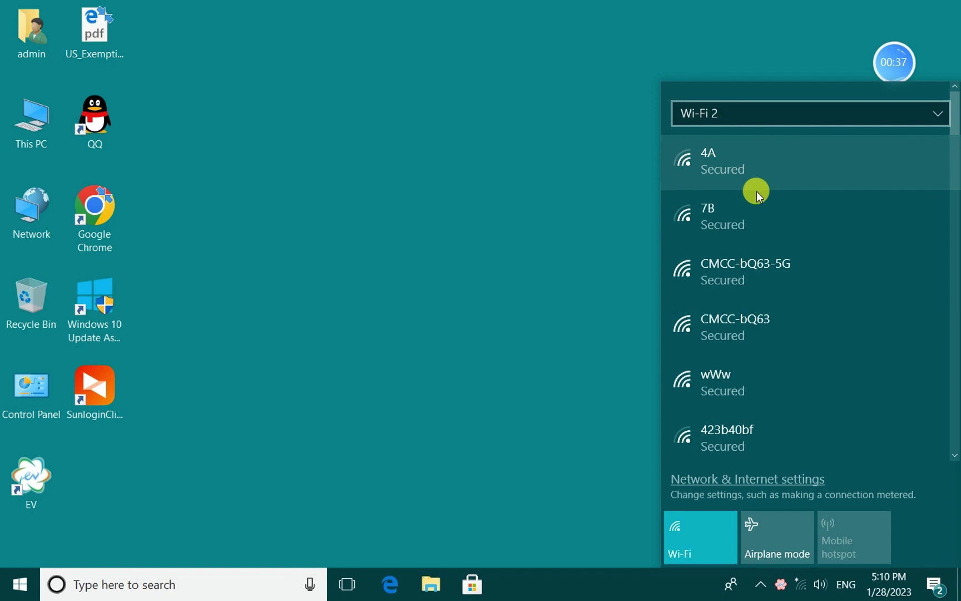
pyautogui.click(754, 269)
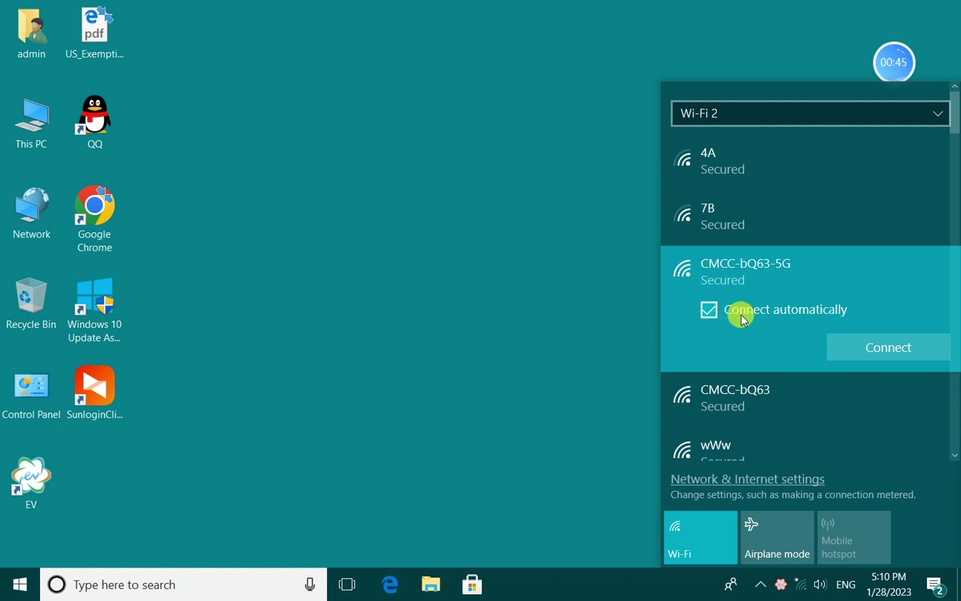
pyautogui.click(711, 311)
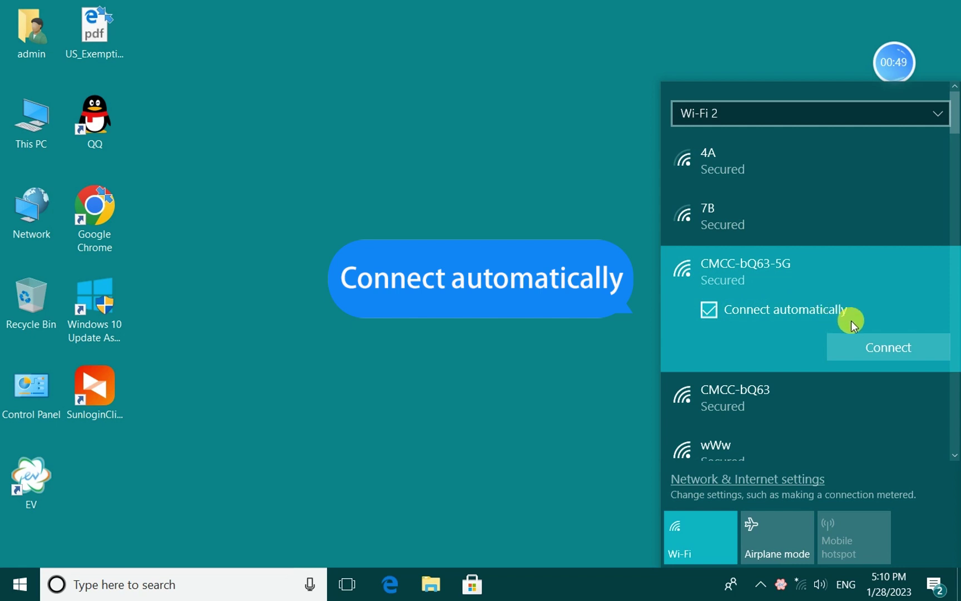
# - Join CMCC-bQ63-5G by entering its security key, revealing it to check, and submitting
pyautogui.click(925, 348)
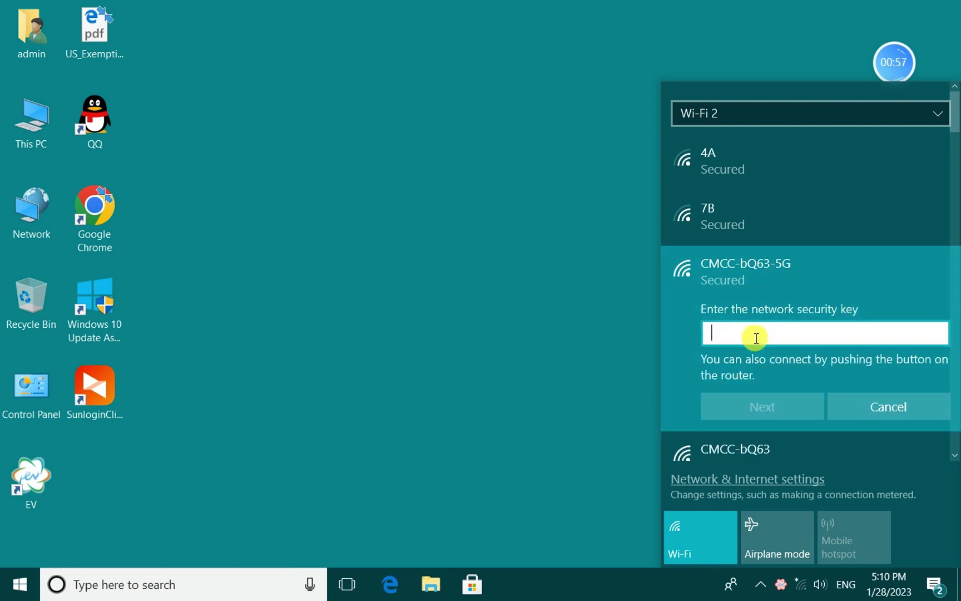
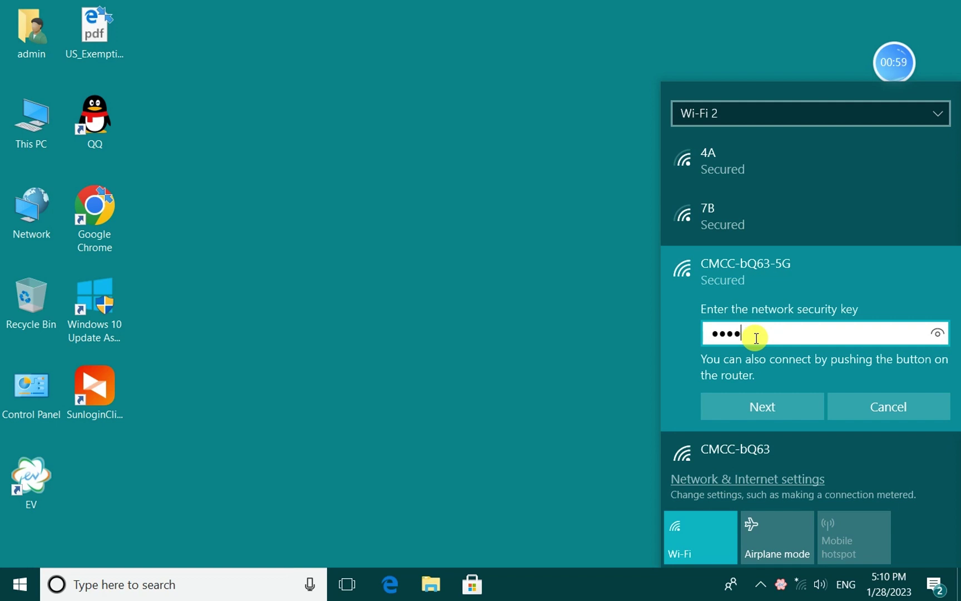
pyautogui.click(942, 334)
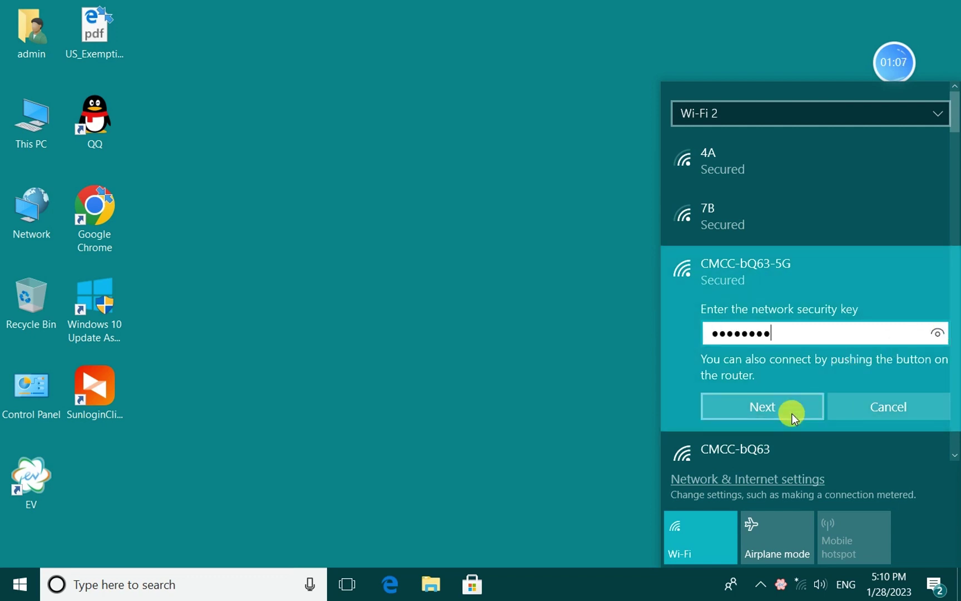
pyautogui.click(799, 406)
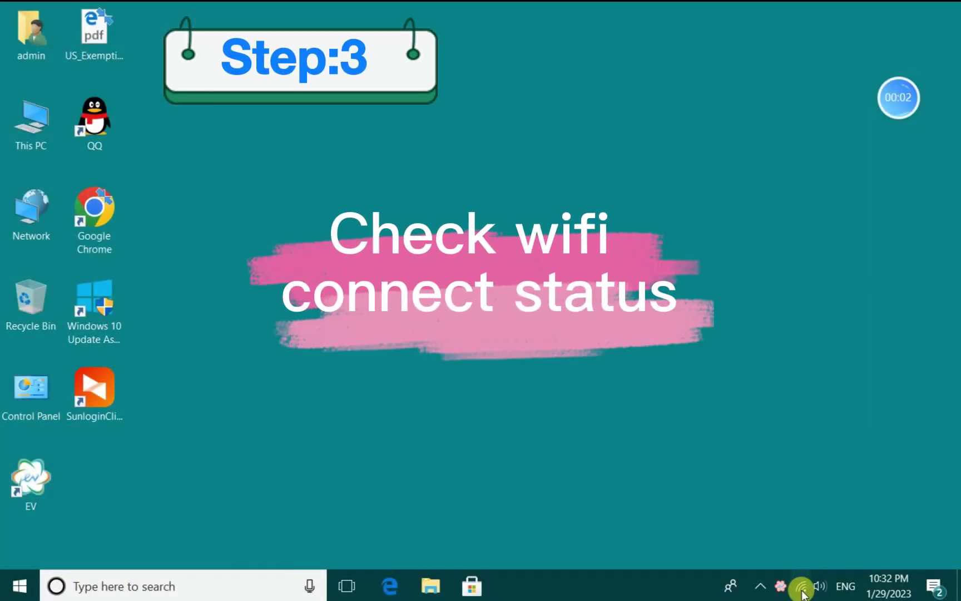
# - Open the tray network flyout to check Wi-Fi 2's connection to CMCC-bQ63-5G
pyautogui.click(802, 589)
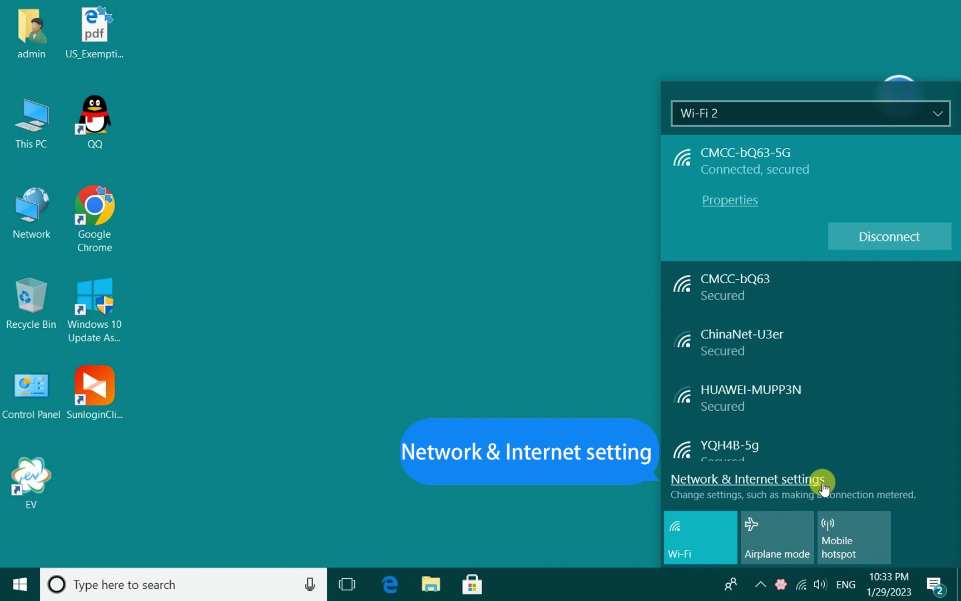
# - Open Network & Internet settings from the flyout to view the connection Status page
pyautogui.click(819, 481)
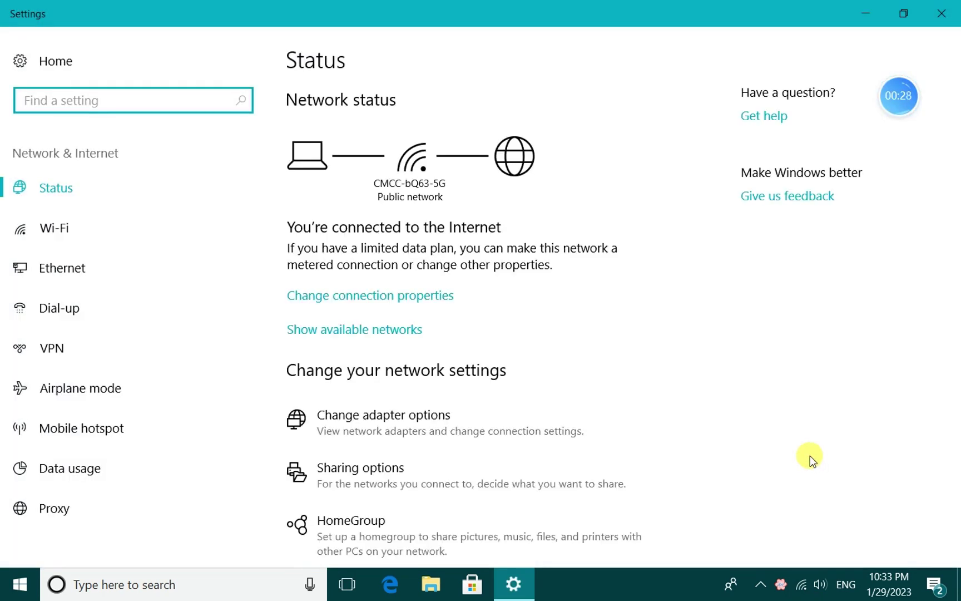
pyautogui.scroll(-2, 530, 368)
pyautogui.scroll(-3, 523, 355)
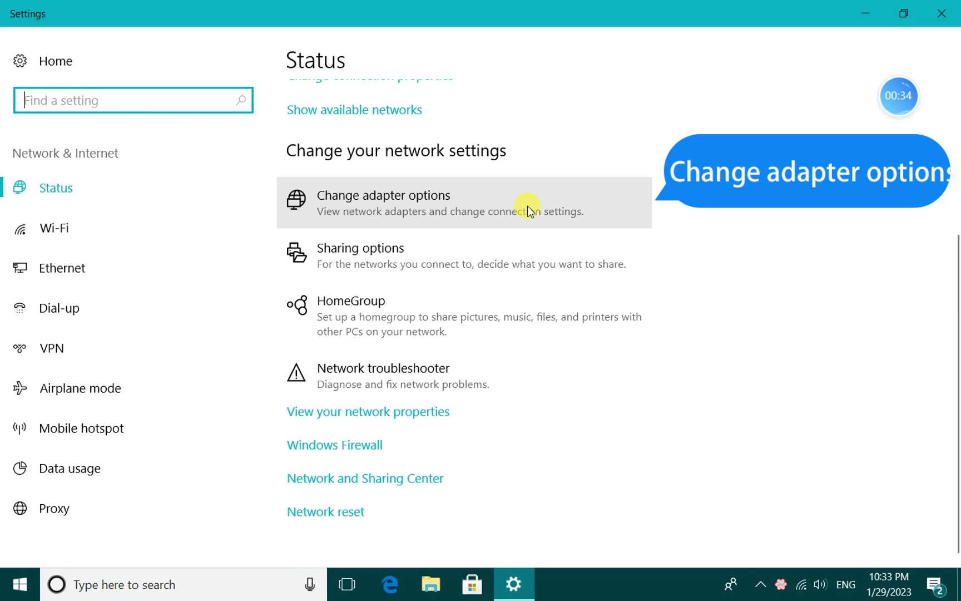
# - Go to Change adapter options and bring up the Wi-Fi 2 adapter's context menu
pyautogui.click(528, 206)
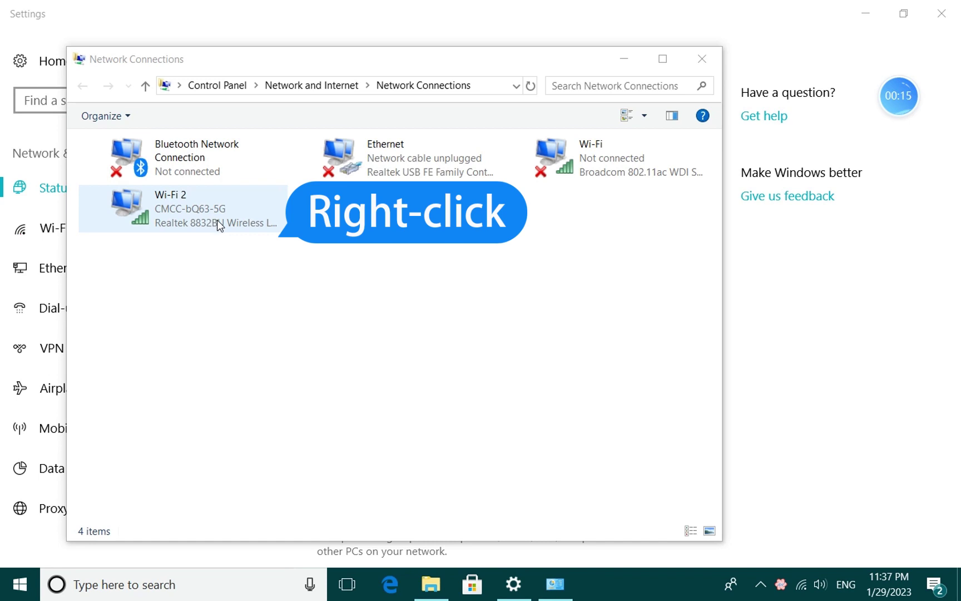
pyautogui.rightClick(218, 221)
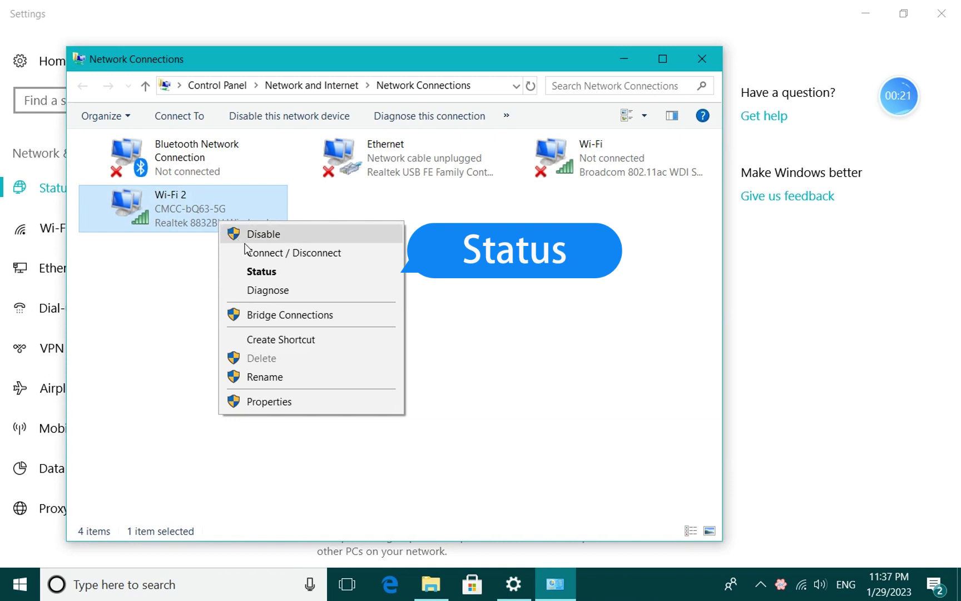
# - Choose Status for Wi-Fi 2 to see its 1.2 Gbps Internet connection on CMCC-bQ63-5G
pyautogui.click(306, 271)
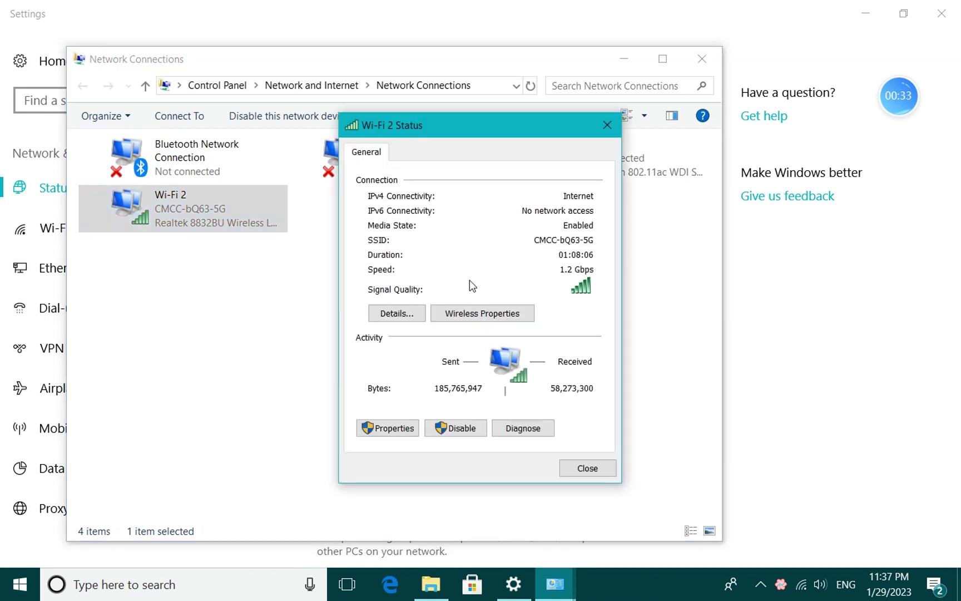